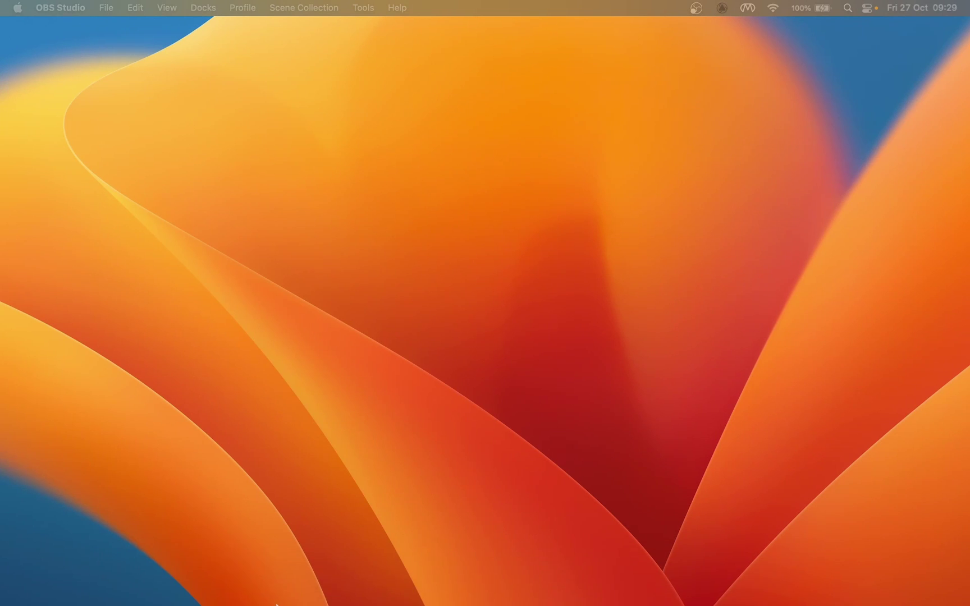
# - Launch Safari and load the blender.org website
pyautogui.moveTo(277, 603)
pyautogui.click(260, 587)
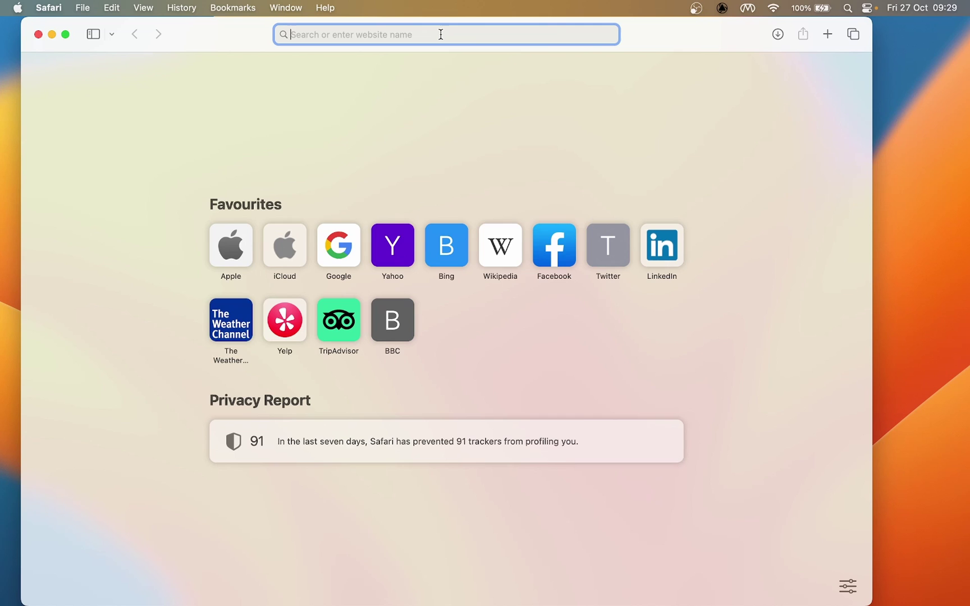
pyautogui.write('bkender')
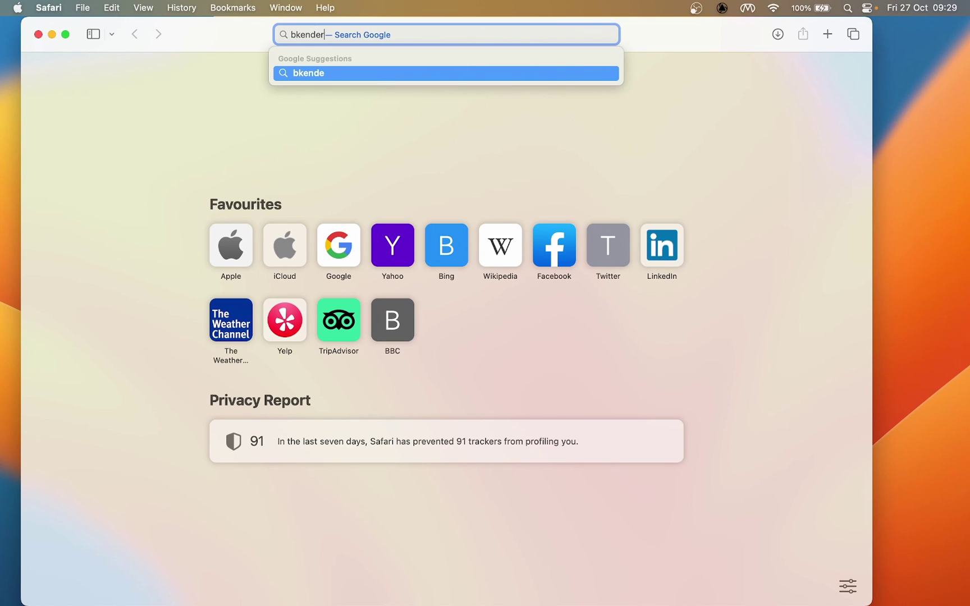
pyautogui.write('.org')
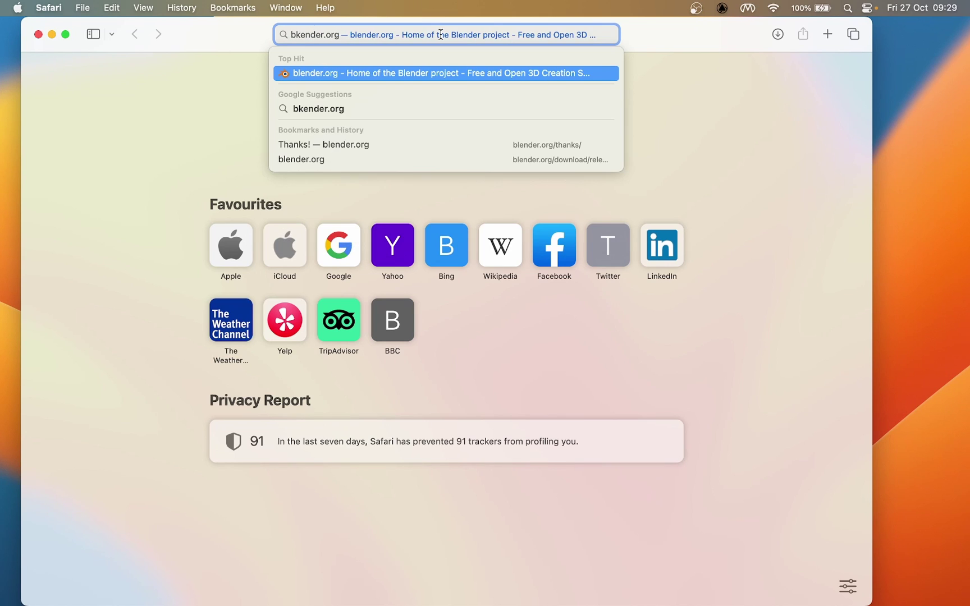
pyautogui.press('Return')
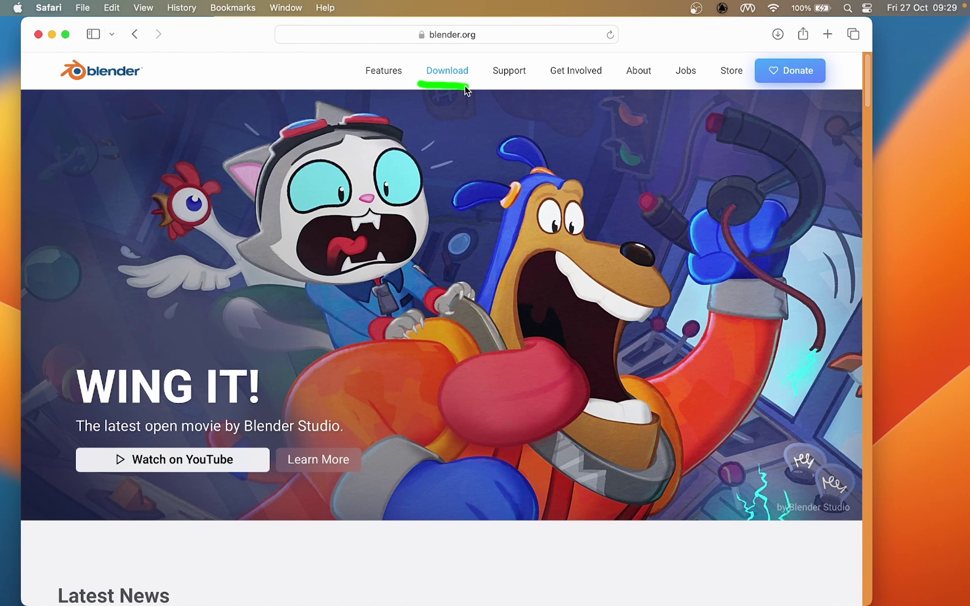
# - Open the Blender 3.6.5 LTS download page and compare the macOS Intel and Apple Silicon options
pyautogui.click(452, 73)
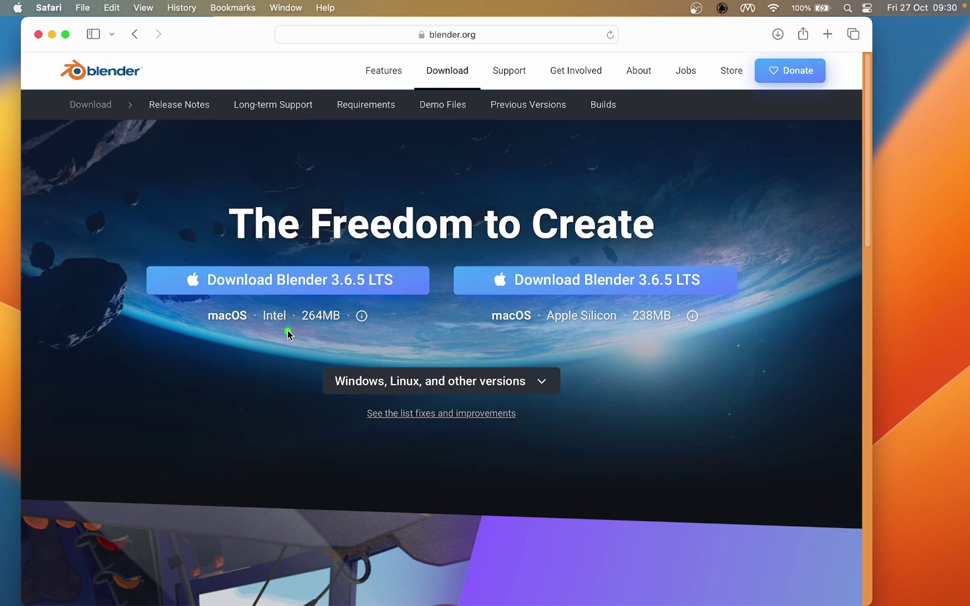
pyautogui.moveTo(300, 329); pyautogui.dragTo(261, 328)
pyautogui.moveTo(556, 334); pyautogui.dragTo(621, 335)
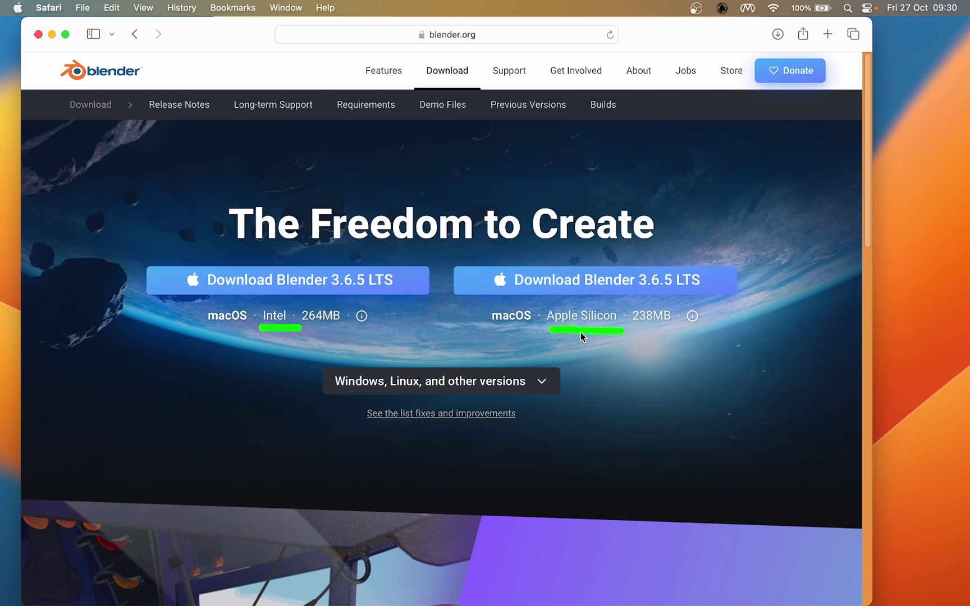
pyautogui.press('Escape')
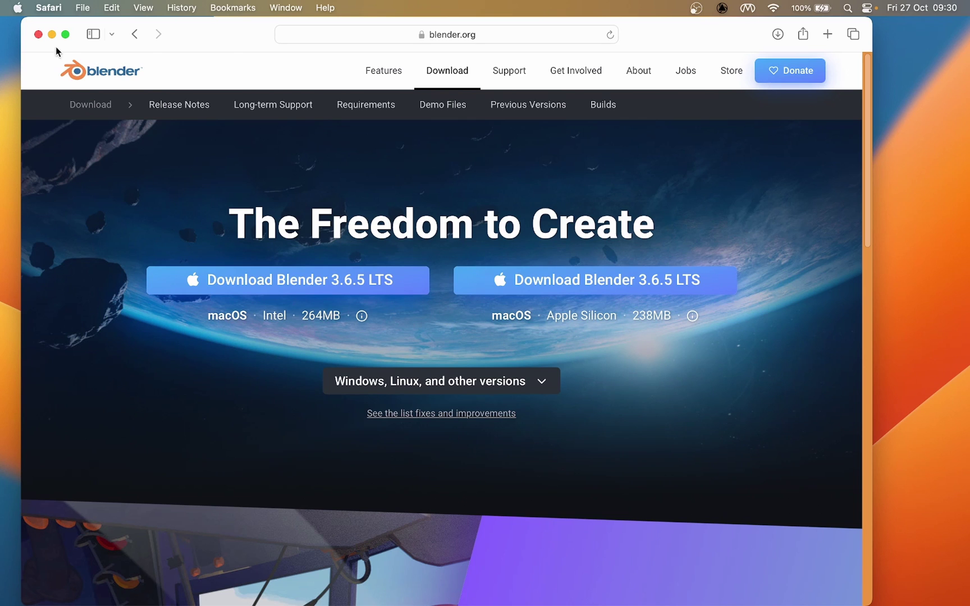
pyautogui.click(17, 7)
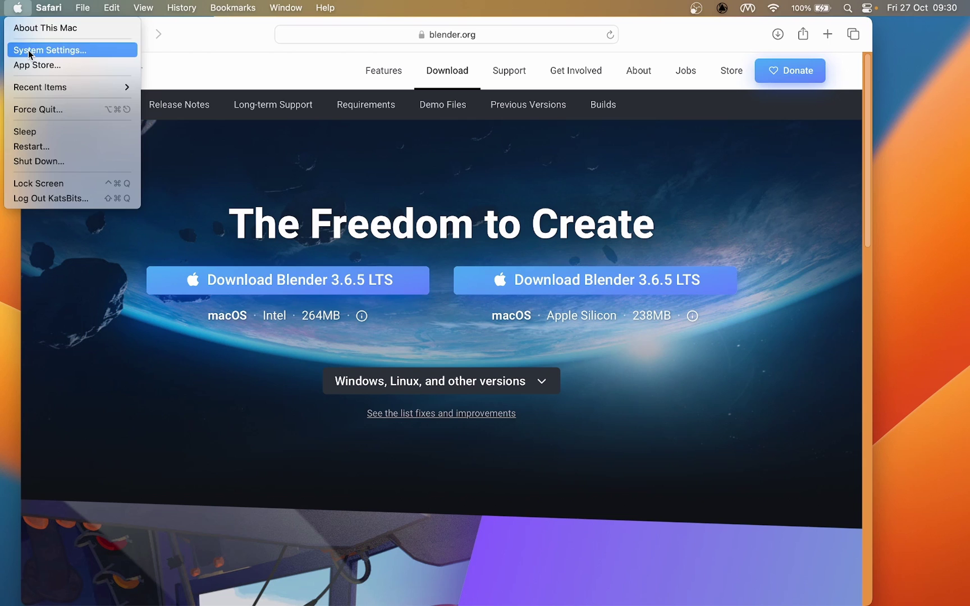
# - Check System Settings' About page for the Intel Core i7 processor and Intel Iris Plus graphics, then close it
pyautogui.click(49, 49)
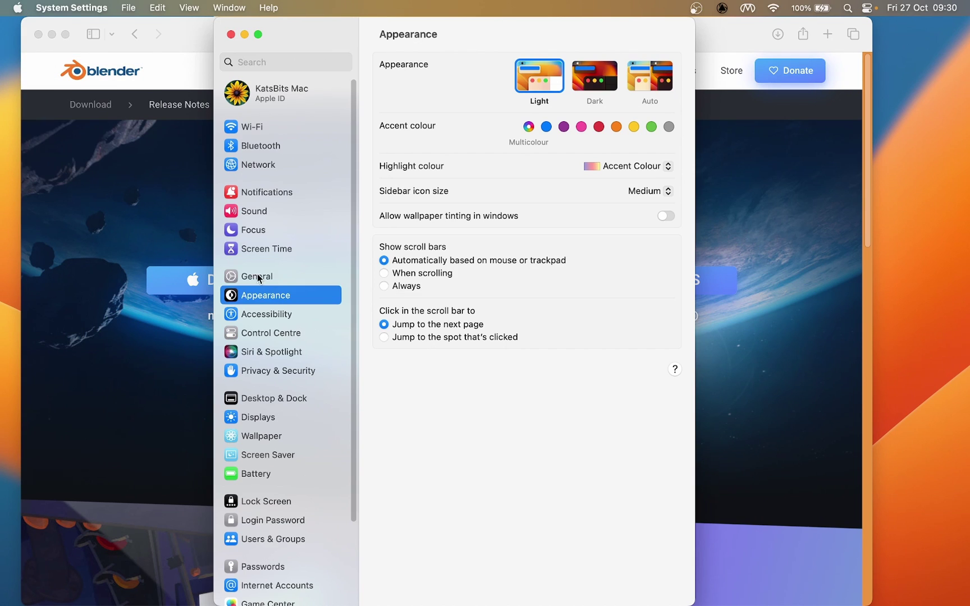
pyautogui.click(258, 277)
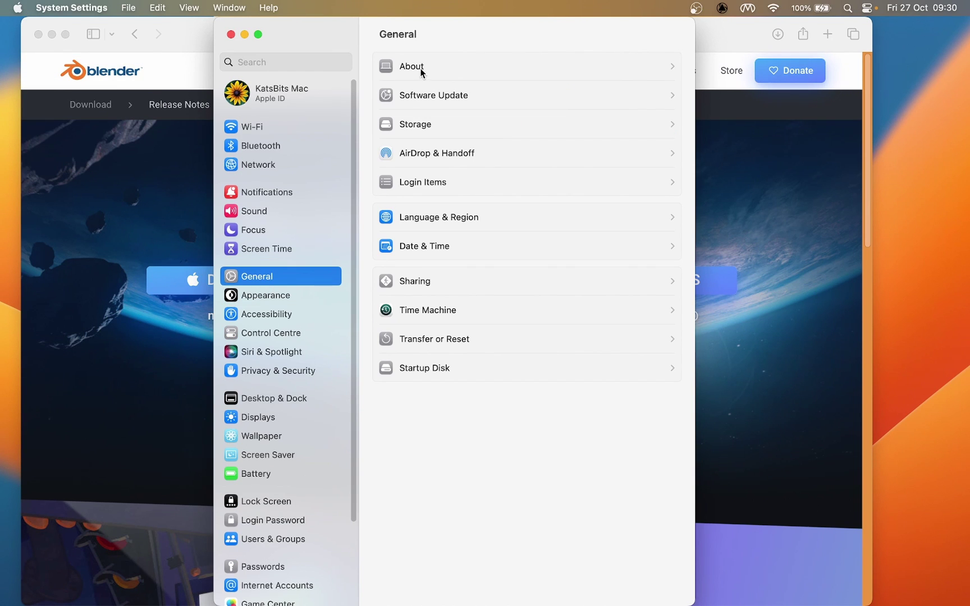
pyautogui.click(422, 70)
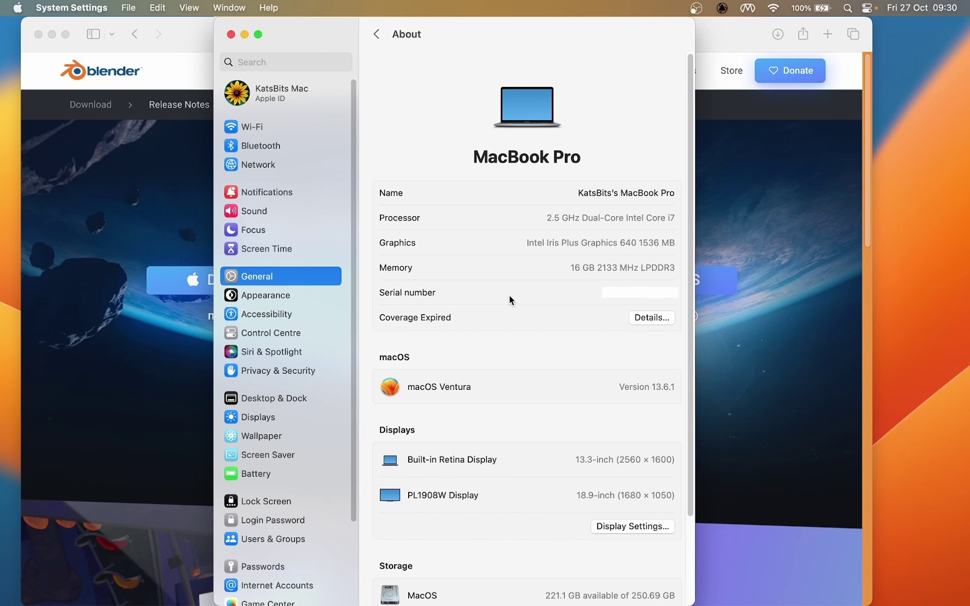
pyautogui.moveTo(526, 250); pyautogui.dragTo(670, 255)
pyautogui.moveTo(542, 229); pyautogui.dragTo(667, 229)
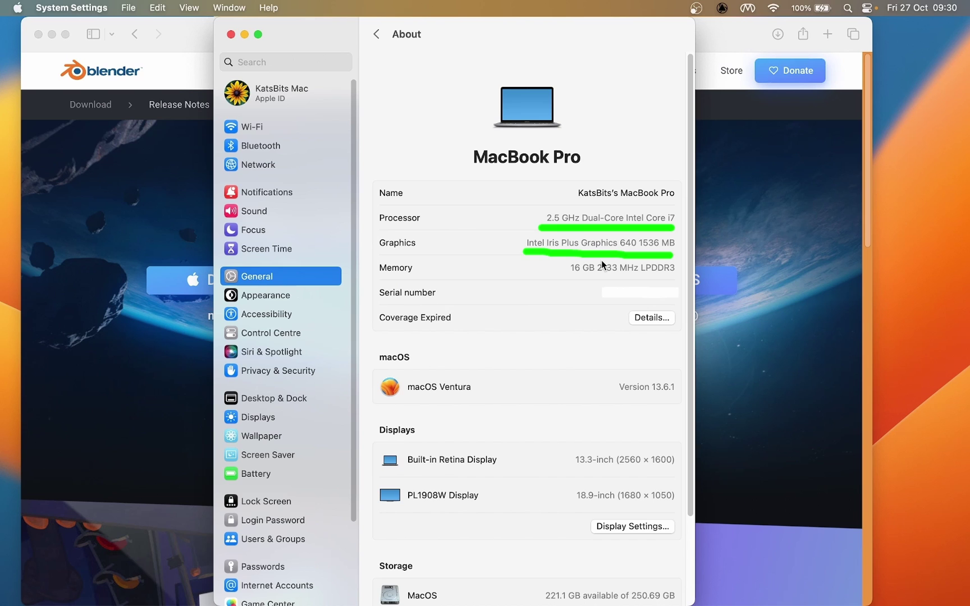
pyautogui.click(245, 34)
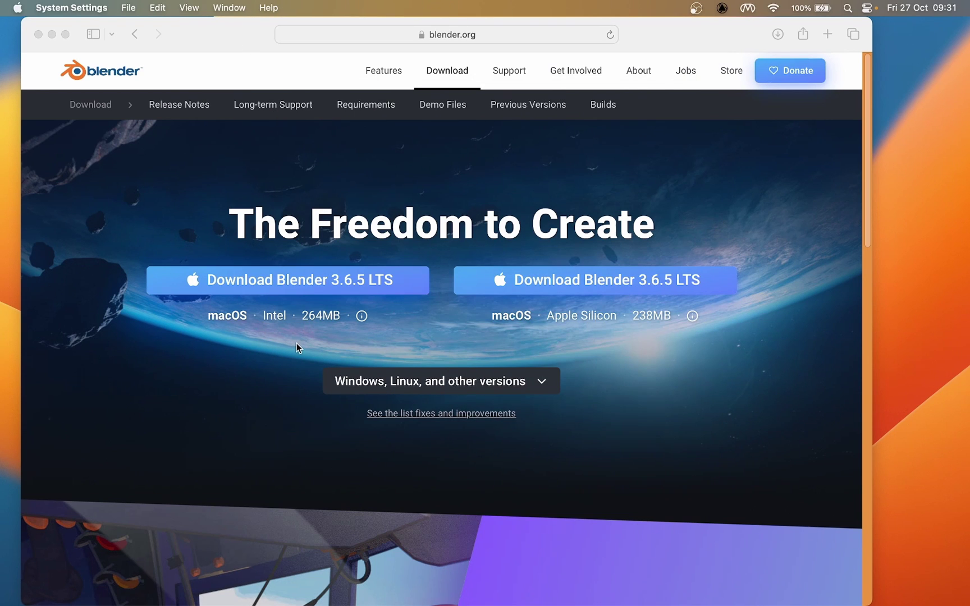
# - Download the Intel build, blender-3.6.5-macos-x64.dmg, and confirm the 277.3 MB file in Downloads
pyautogui.click(287, 279)
pyautogui.click(288, 277)
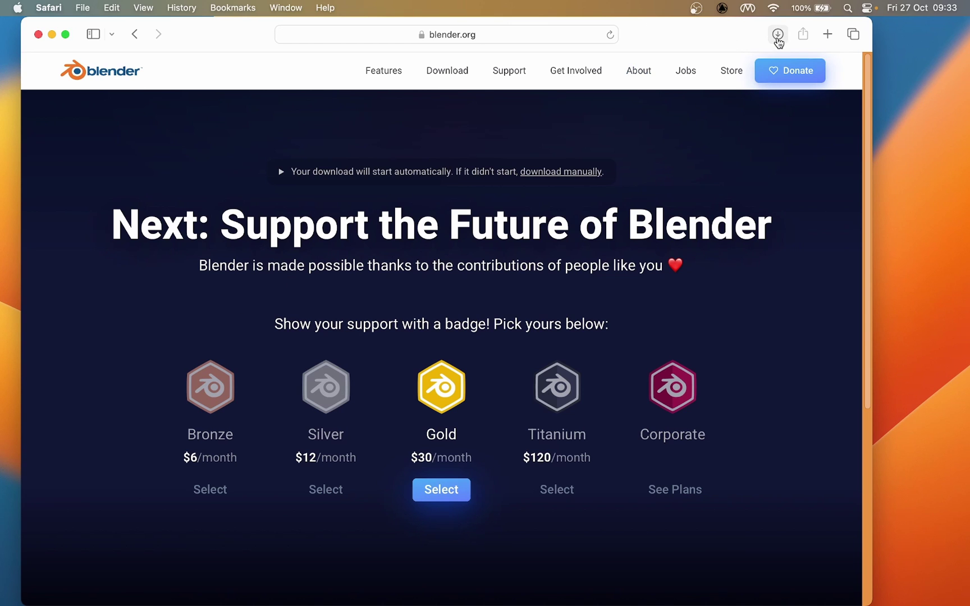
pyautogui.click(778, 34)
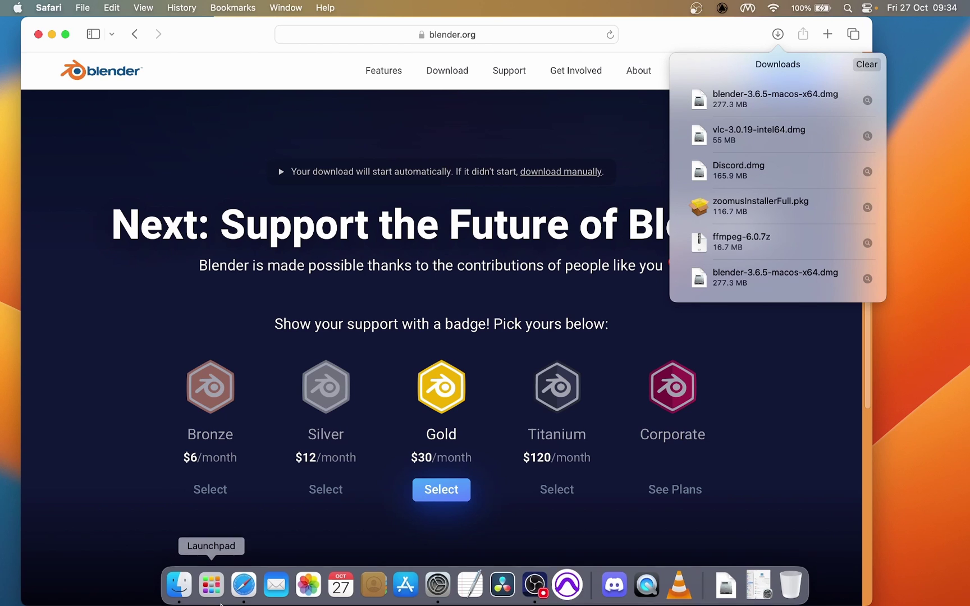
pyautogui.click(180, 585)
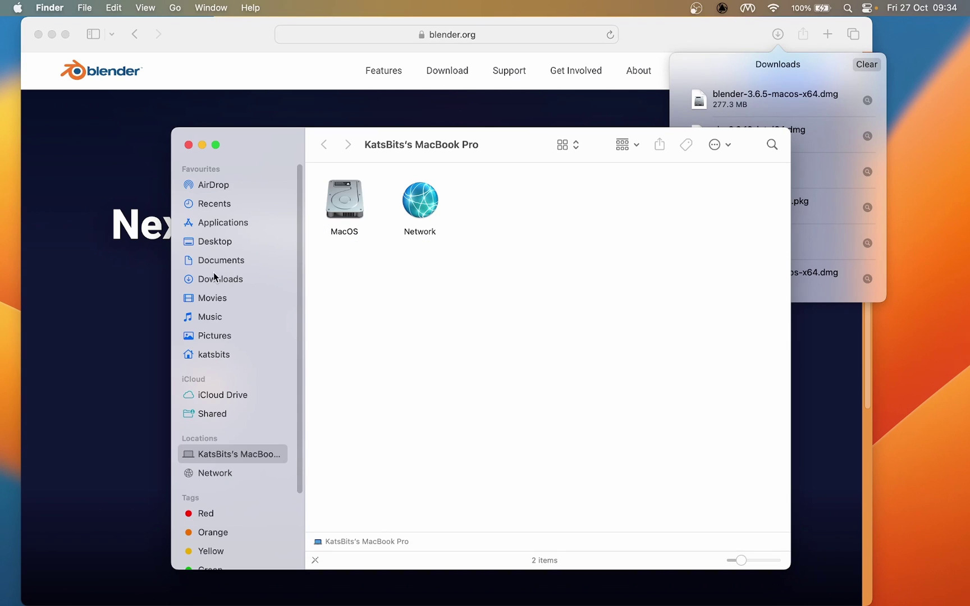
# - Open the Blender 3.6.5 dmg from Downloads and drag Blender.app onto the Applications alias
pyautogui.click(210, 282)
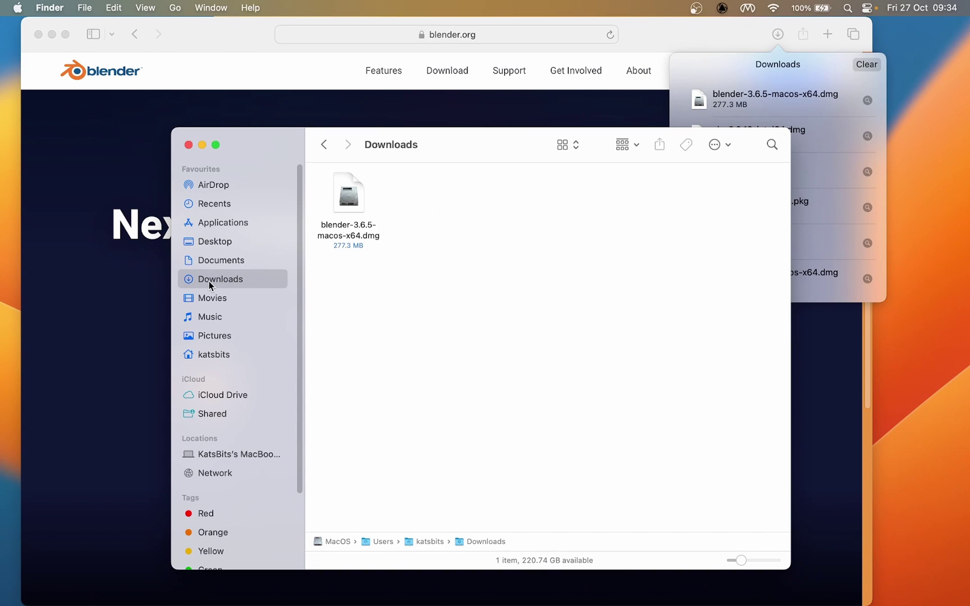
pyautogui.click(349, 195)
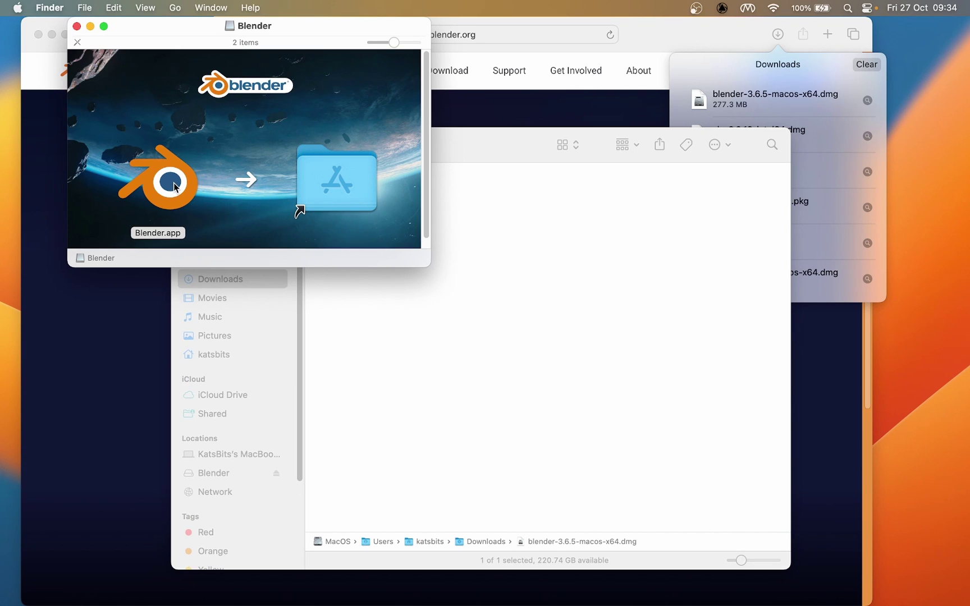
pyautogui.moveTo(174, 190); pyautogui.dragTo(342, 186)
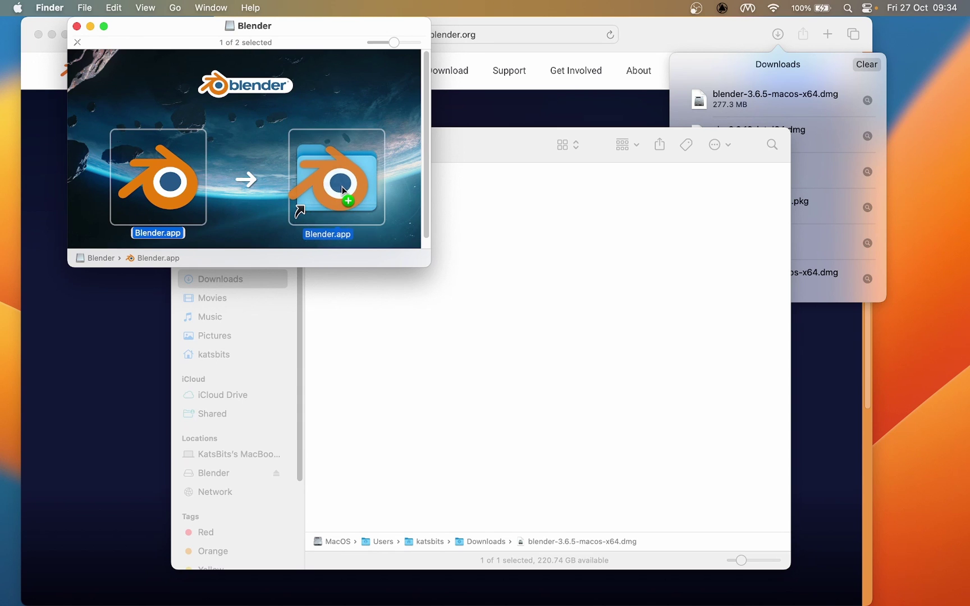
pyautogui.scroll(5, 342, 206)
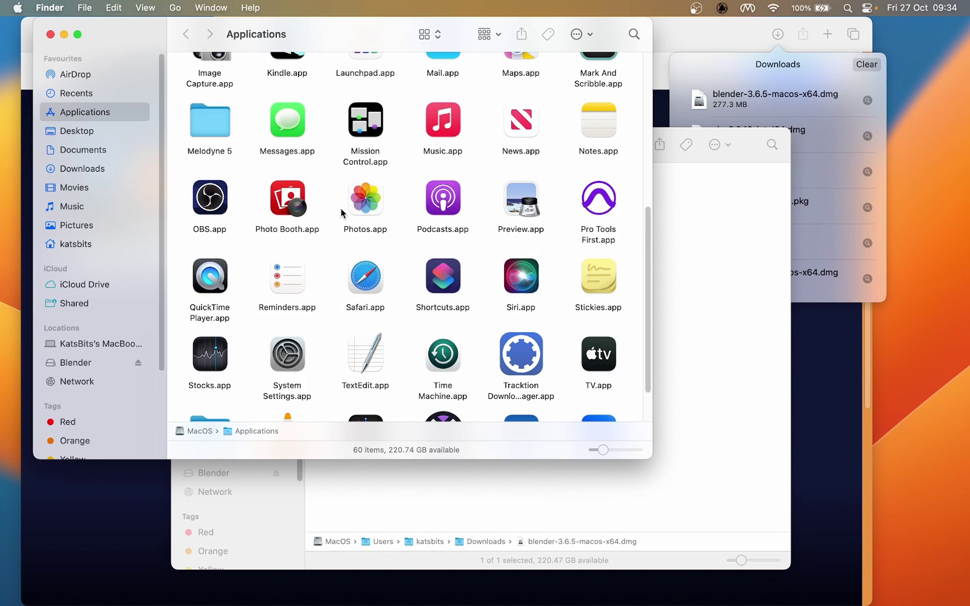
pyautogui.scroll(5, 341, 208)
pyautogui.scroll(3, 341, 209)
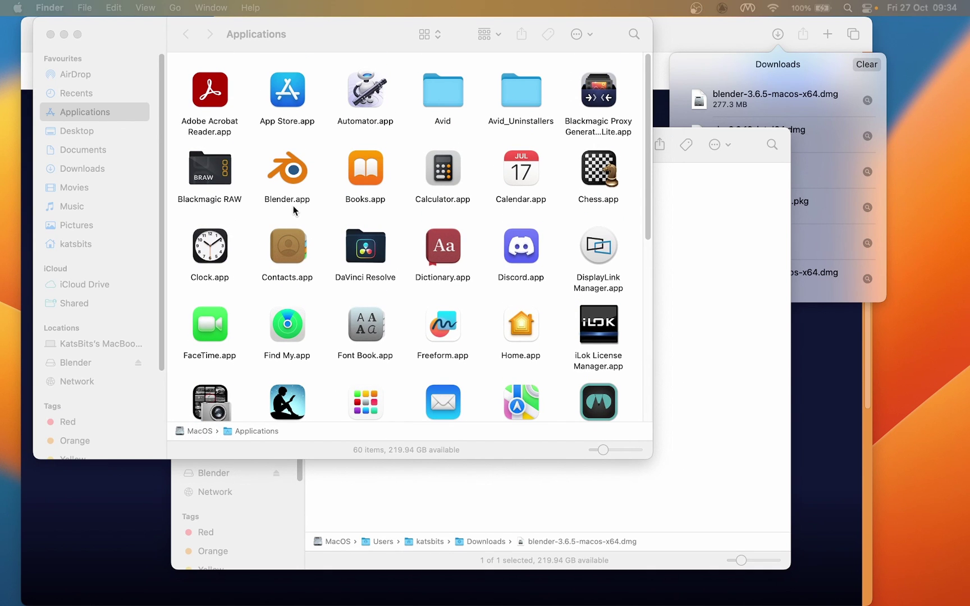
# - Rename Blender.app in Applications to 'Blender 3.6 LTS.app'
pyautogui.rightClick(289, 169)
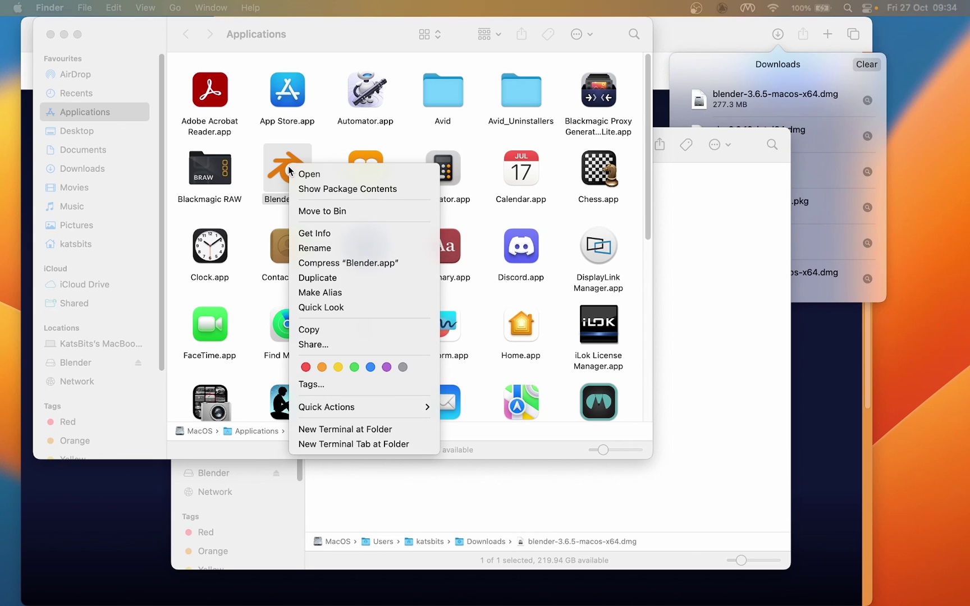
pyautogui.click(316, 248)
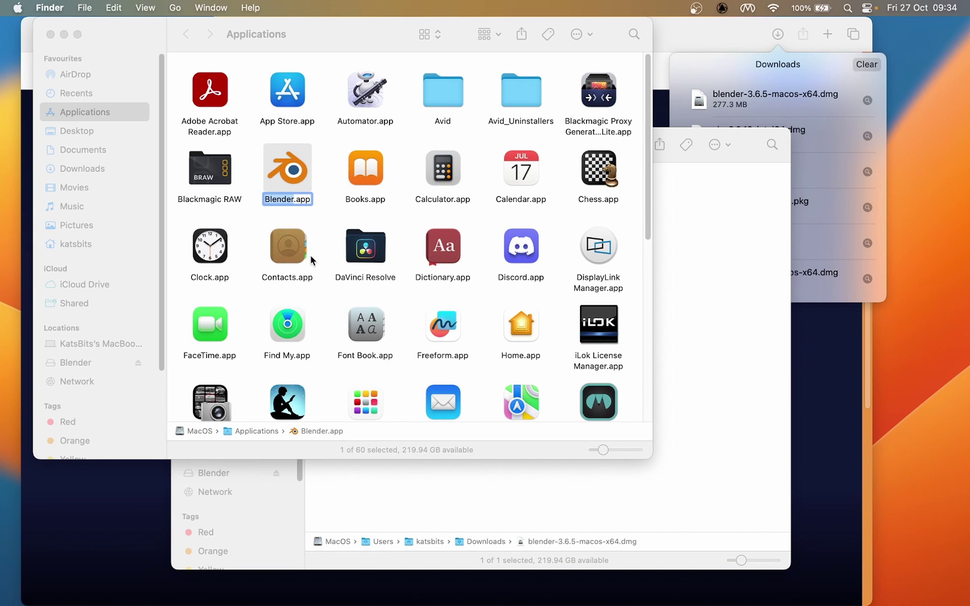
pyautogui.click(293, 197)
pyautogui.write('3.6')
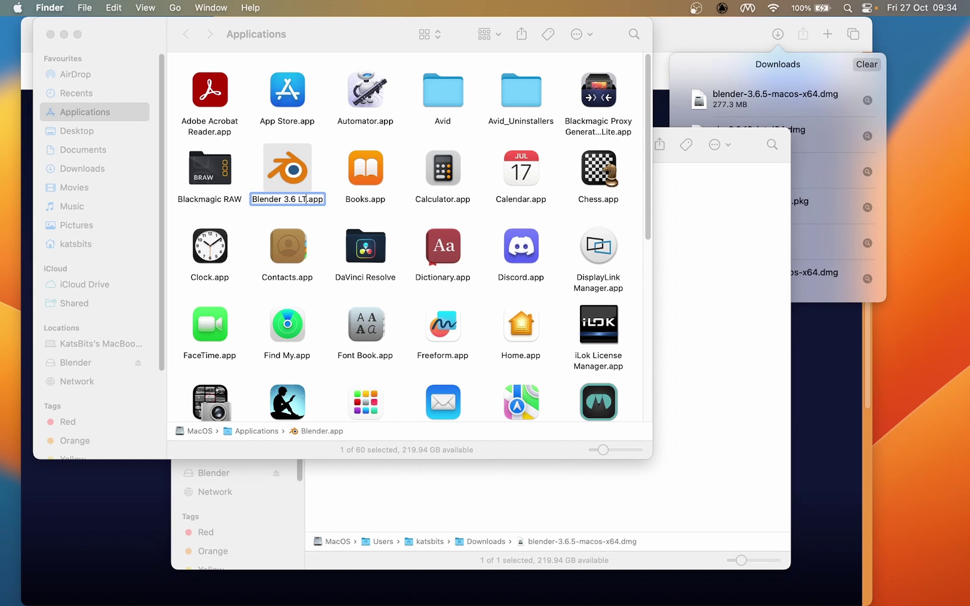
pyautogui.write(' LTS')
pyautogui.press('Return')
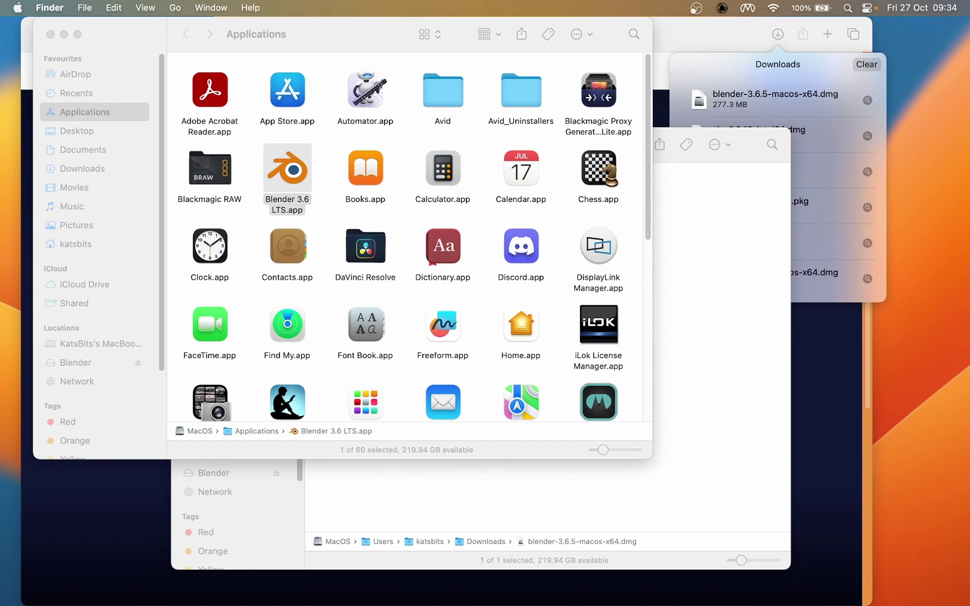
# - Launch Blender 3.6 LTS.app, allowing it past the Gatekeeper warning
pyautogui.click(293, 179)
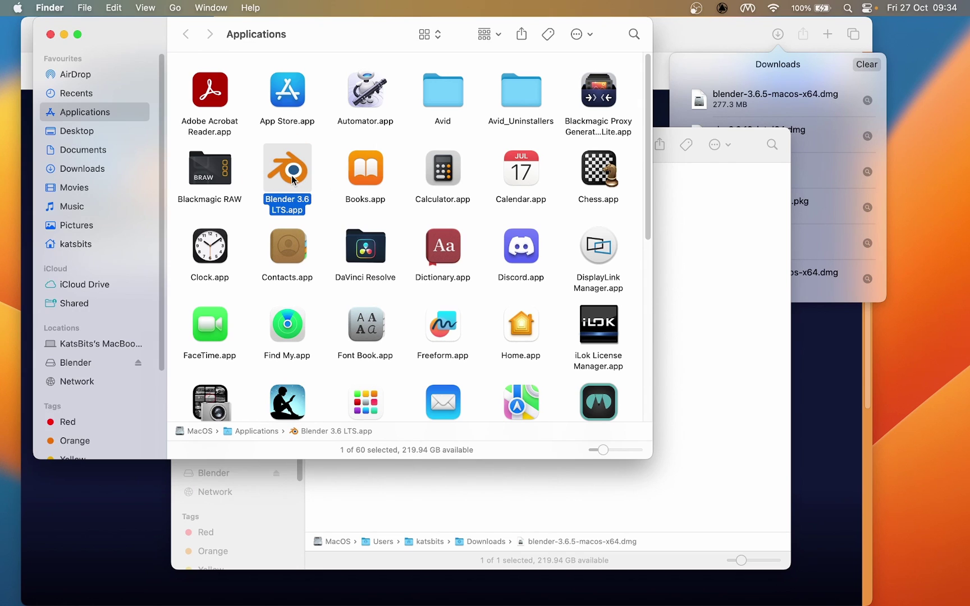
pyautogui.doubleClick(292, 179)
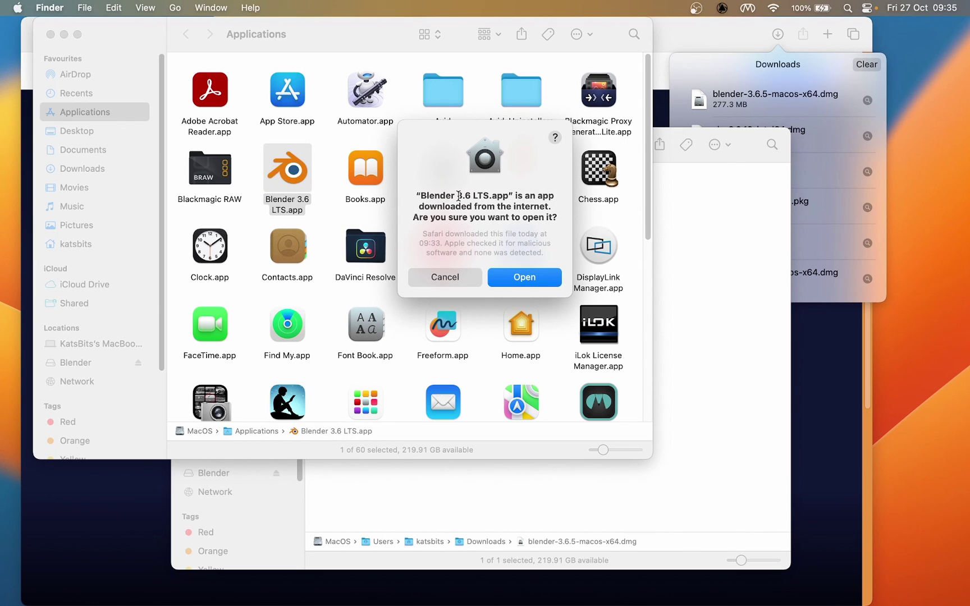
pyautogui.click(519, 279)
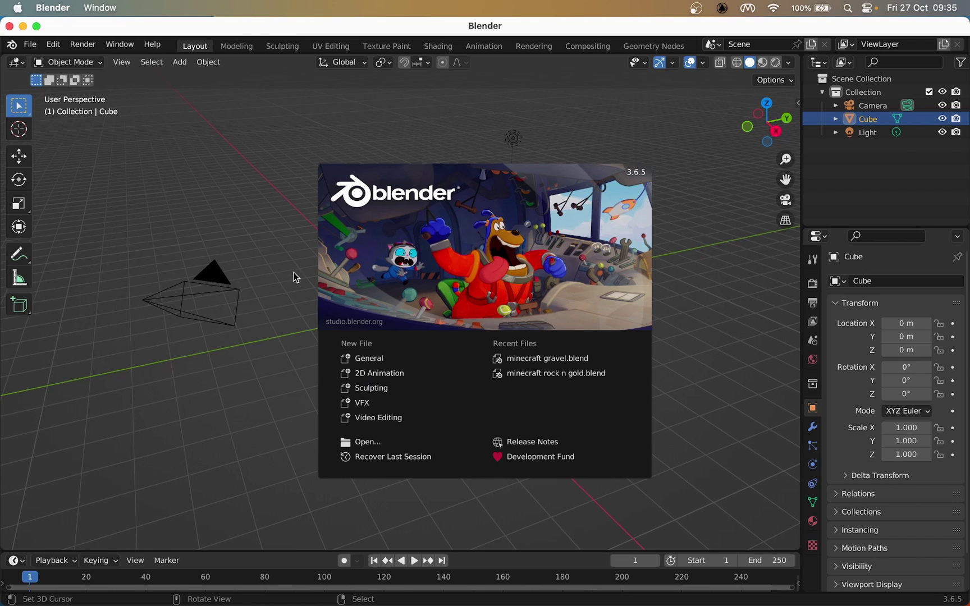
pyautogui.moveTo(325, 242)
pyautogui.mouseDown()
pyautogui.moveTo(576, 523)
pyautogui.moveTo(624, 451)
pyautogui.moveTo(530, 265)
pyautogui.moveTo(364, 234)
pyautogui.mouseUp()
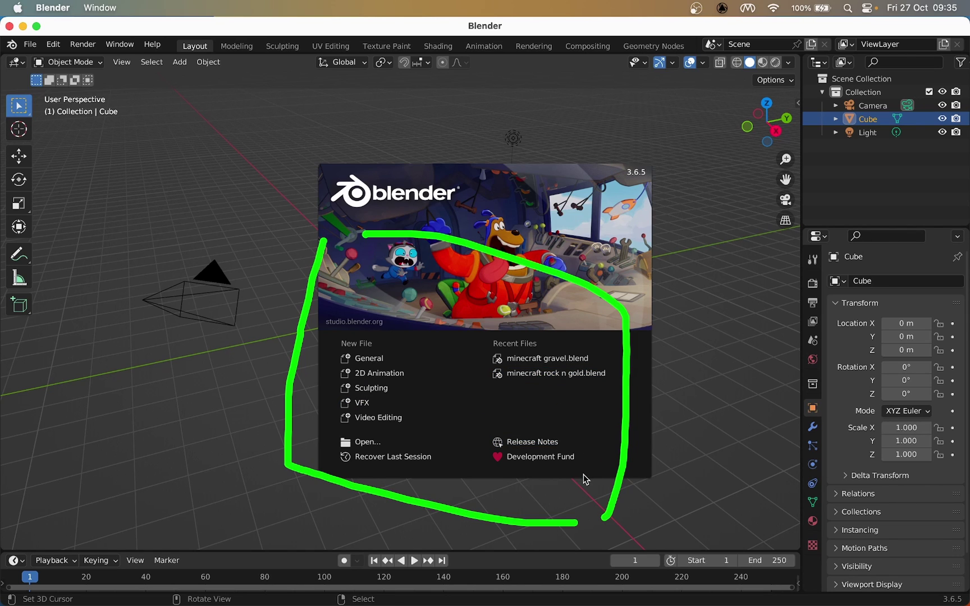
pyautogui.moveTo(582, 485)
pyautogui.mouseDown()
pyautogui.moveTo(552, 484)
pyautogui.moveTo(637, 471)
pyautogui.moveTo(598, 452)
pyautogui.moveTo(525, 453)
pyautogui.moveTo(590, 483)
pyautogui.mouseUp()
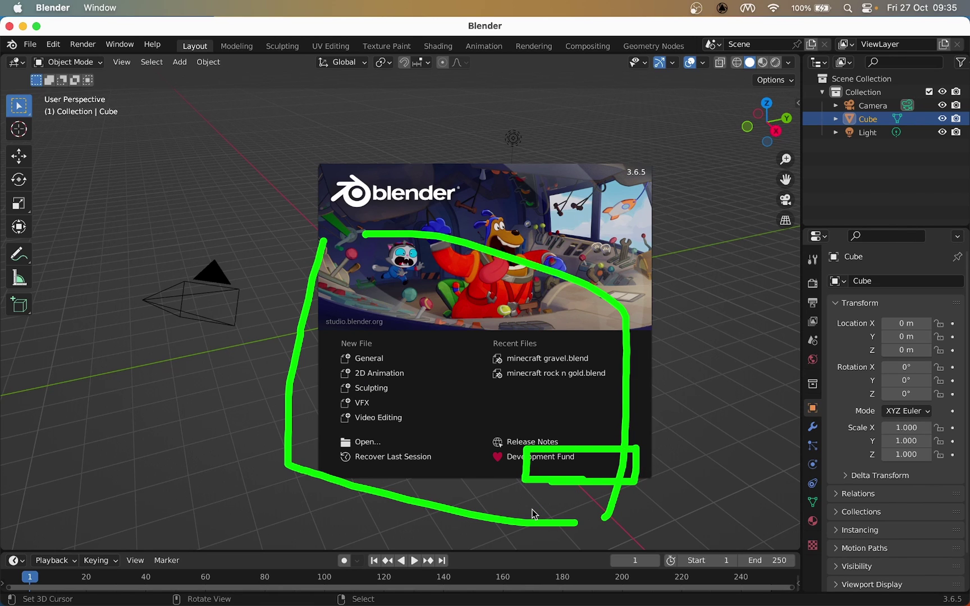